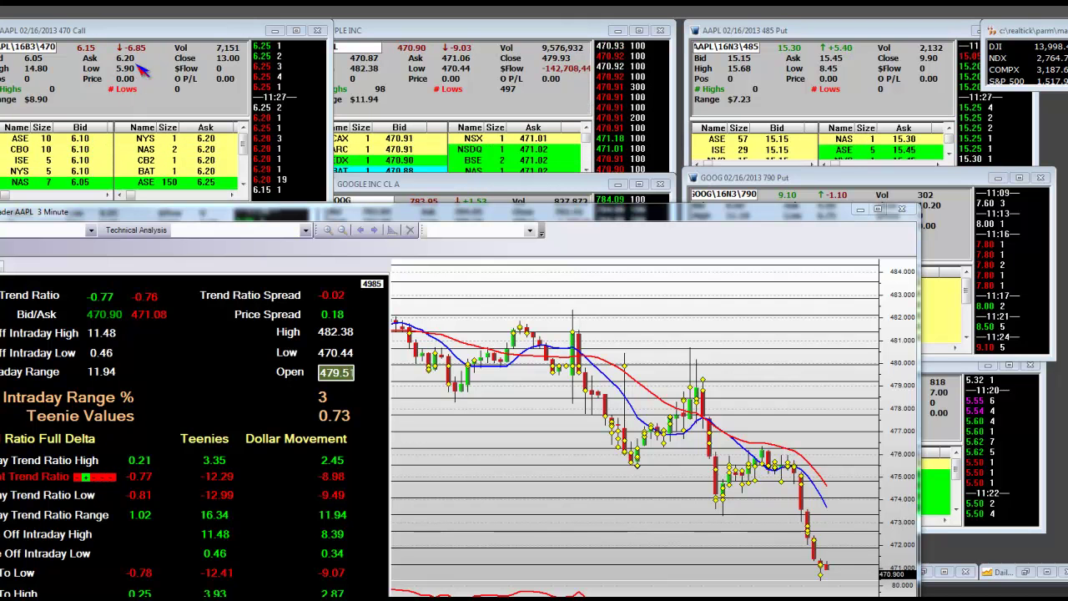
Drag the AAPL 3 Minute chart, with its Brain panel and gauges, to centre screen over the quotes
{"action": "left_click_drag", "start_coordinate": [187, 34], "coordinate": [216, 33]}
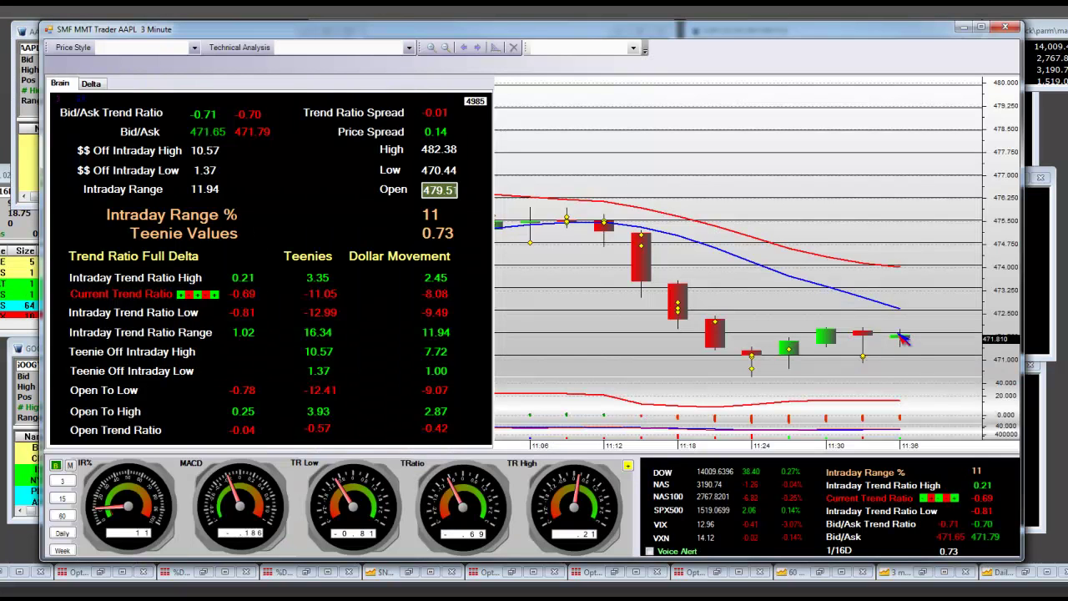
Lower the AAPL 3 Minute chart to uncover the AAPL and GOOG option quote windows above it
{"action": "mouse_move", "coordinate": [863, 357]}
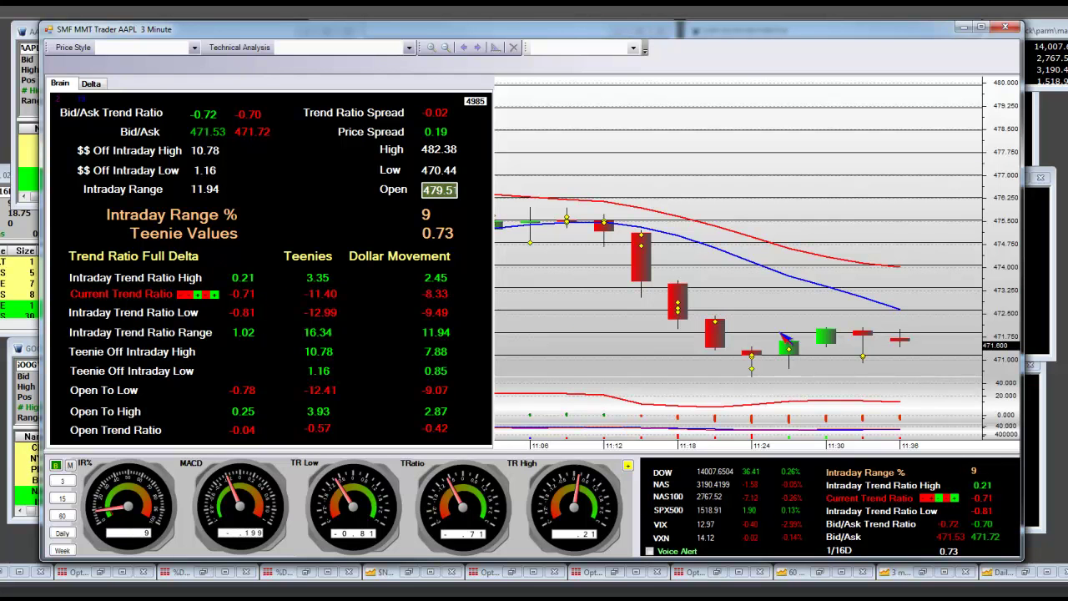
{"action": "left_click_drag", "start_coordinate": [648, 42], "coordinate": [624, 235]}
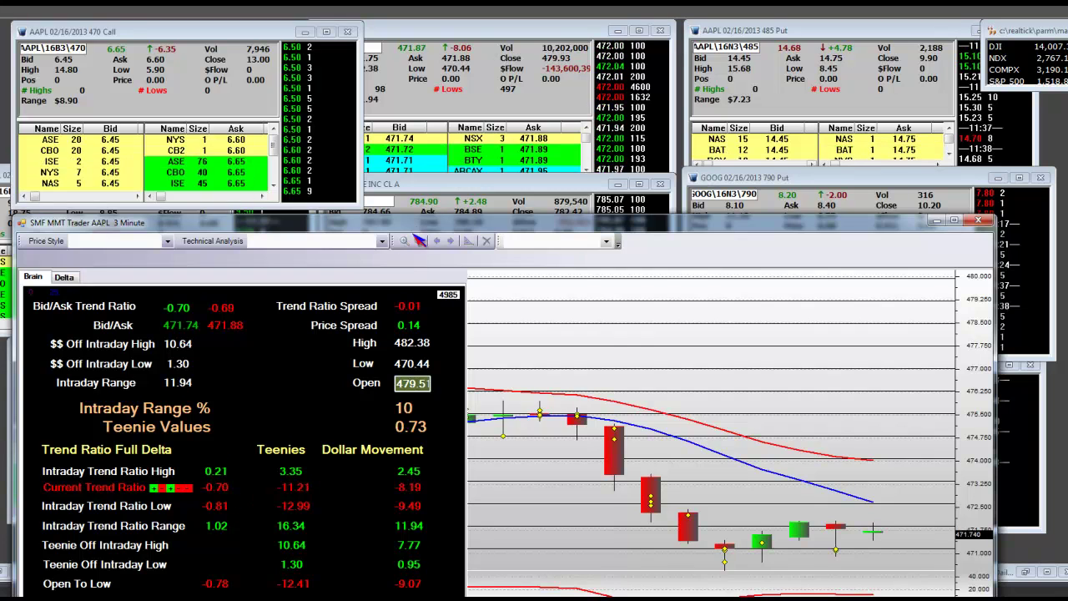
Move the AAPL 3 Minute chart up and right to reveal the AAPL call and GOOG put quotes
{"action": "left_click_drag", "start_coordinate": [430, 225], "coordinate": [794, 58]}
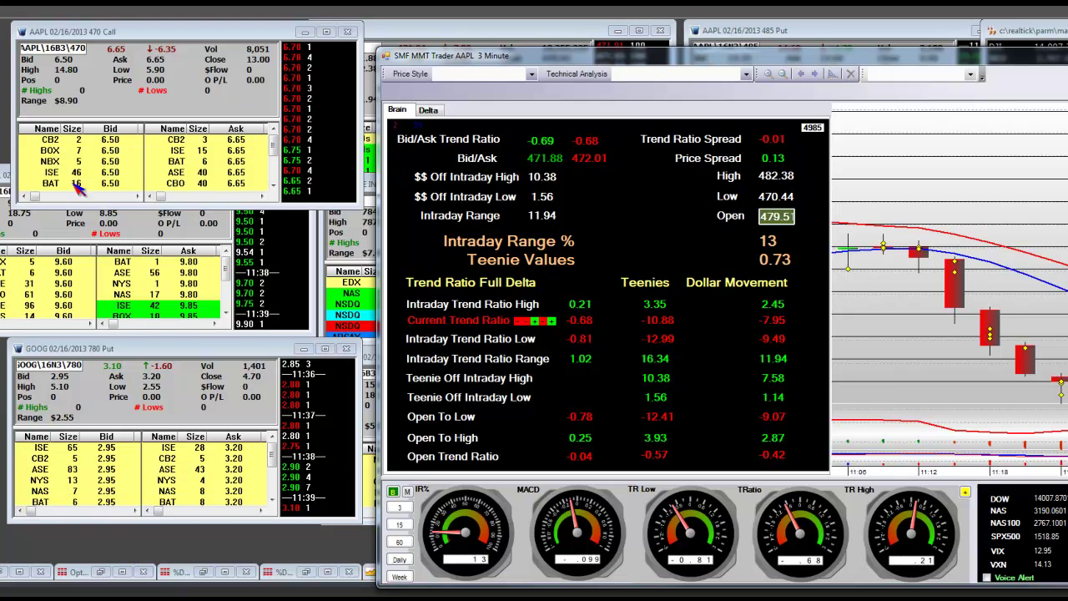
Maximize the AAPL 3 Minute chart window so Brain panel, chart and gauges fill the screen
{"action": "double_click", "coordinate": [1038, 60]}
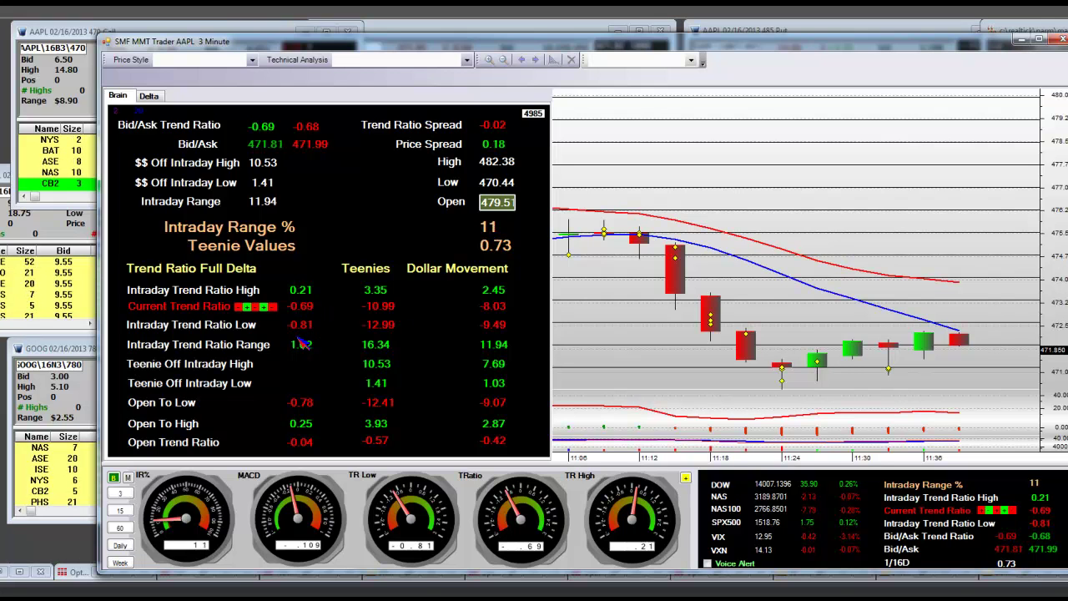
{"action": "left_click", "coordinate": [148, 96]}
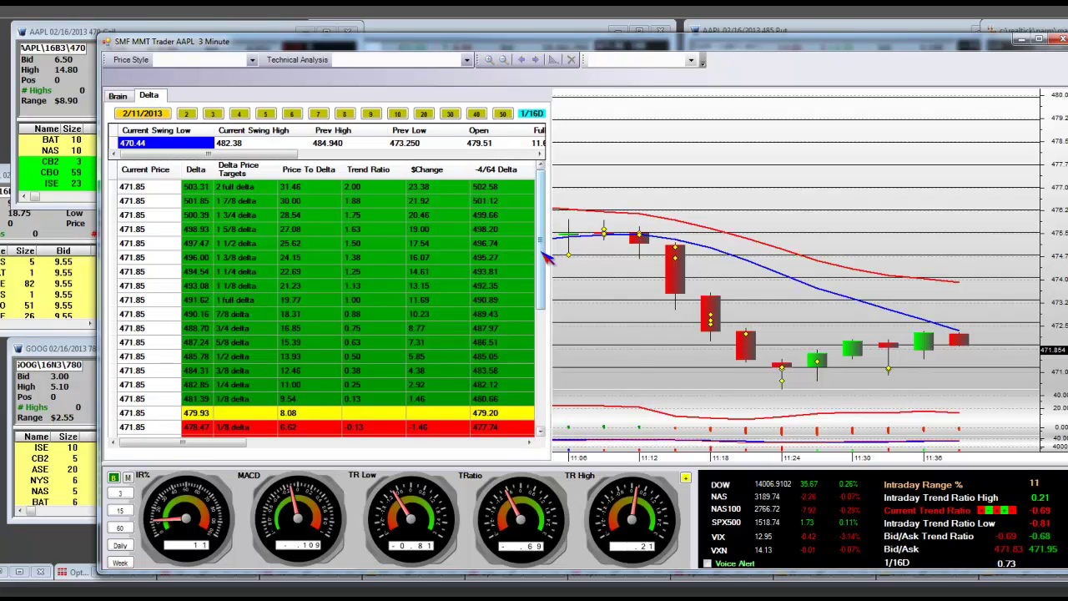
{"action": "scroll", "coordinate": [541, 283], "scroll_direction": "down", "scroll_amount": 2}
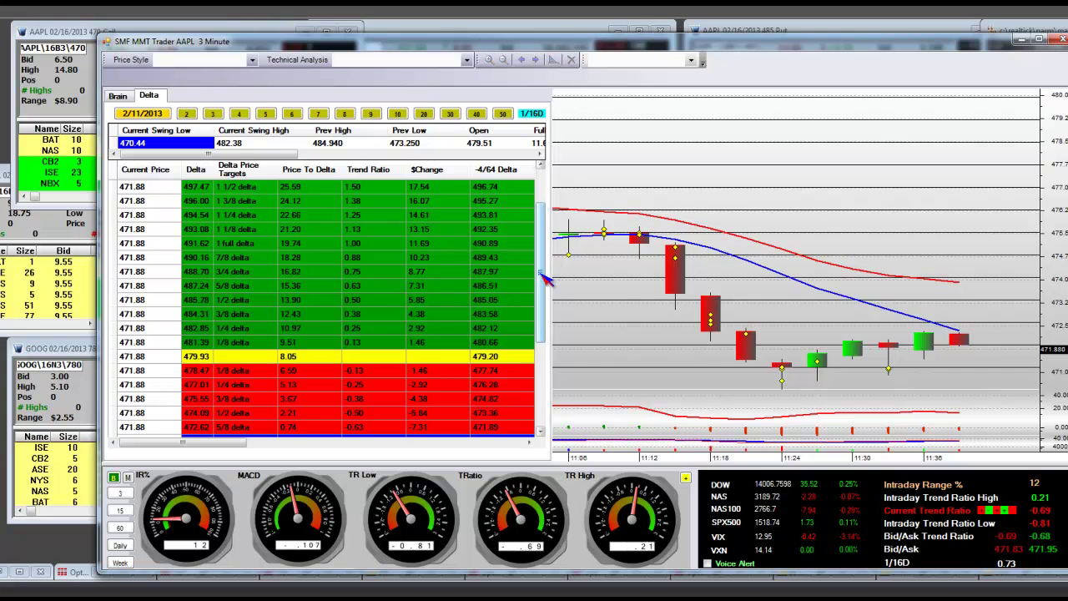
{"action": "scroll", "coordinate": [541, 280], "scroll_direction": "down", "scroll_amount": 2}
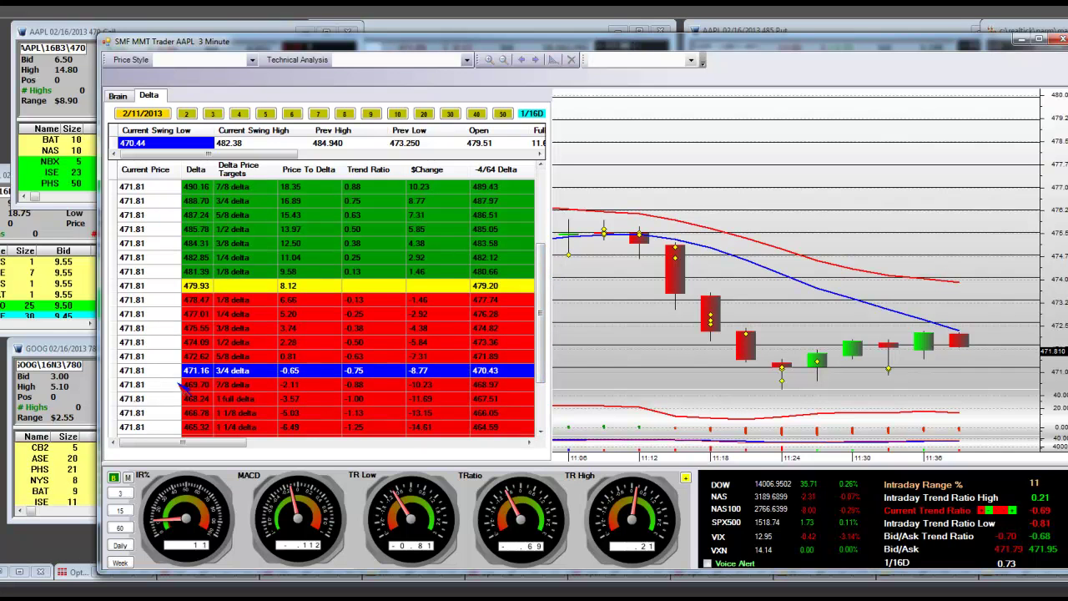
{"action": "left_click", "coordinate": [238, 389]}
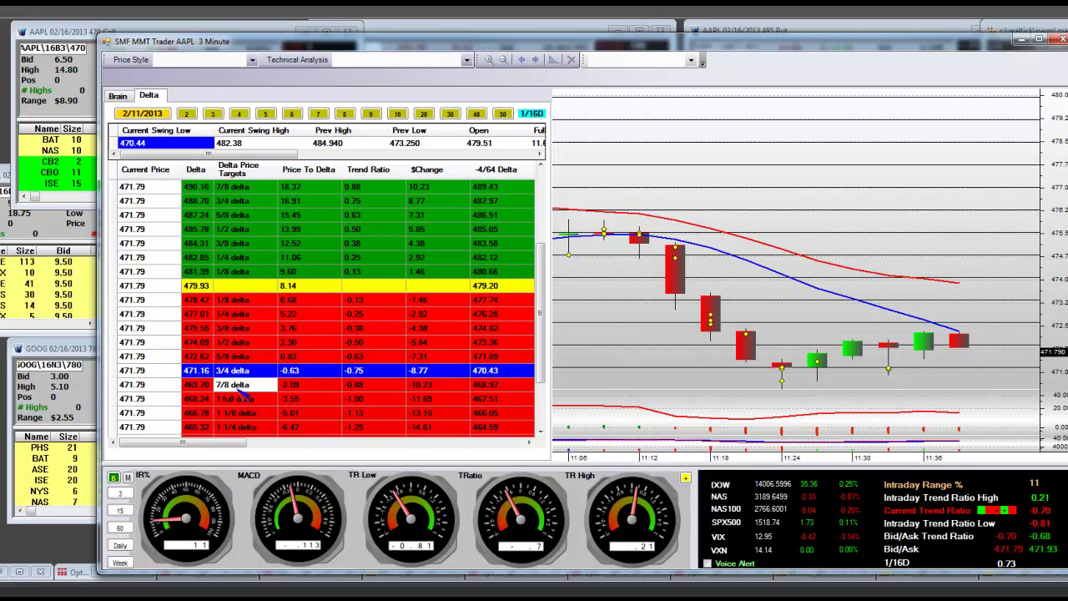
{"action": "left_click", "coordinate": [204, 399]}
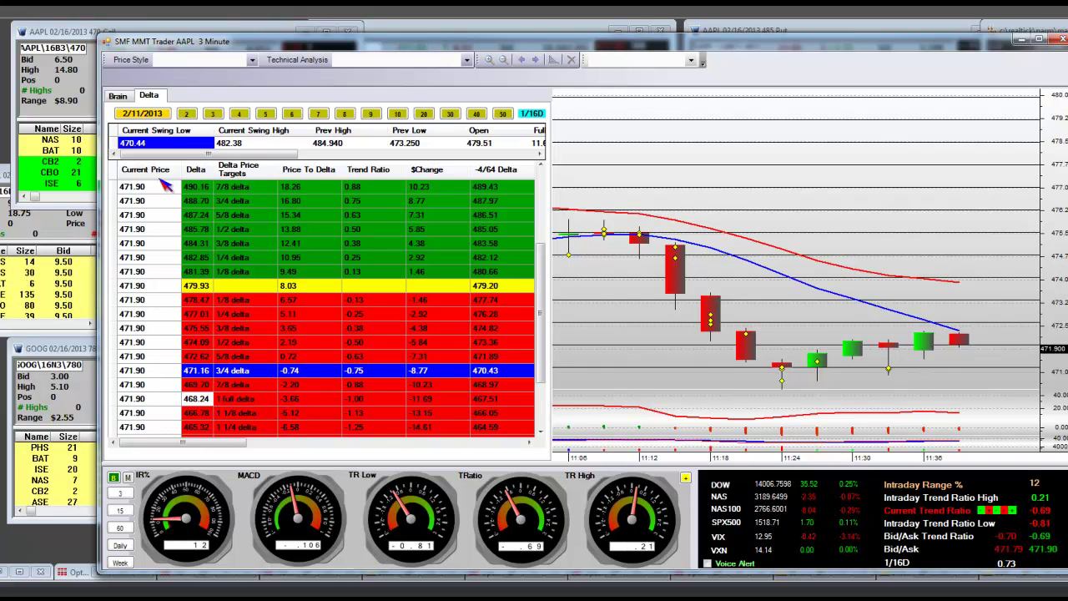
{"action": "left_click", "coordinate": [119, 96]}
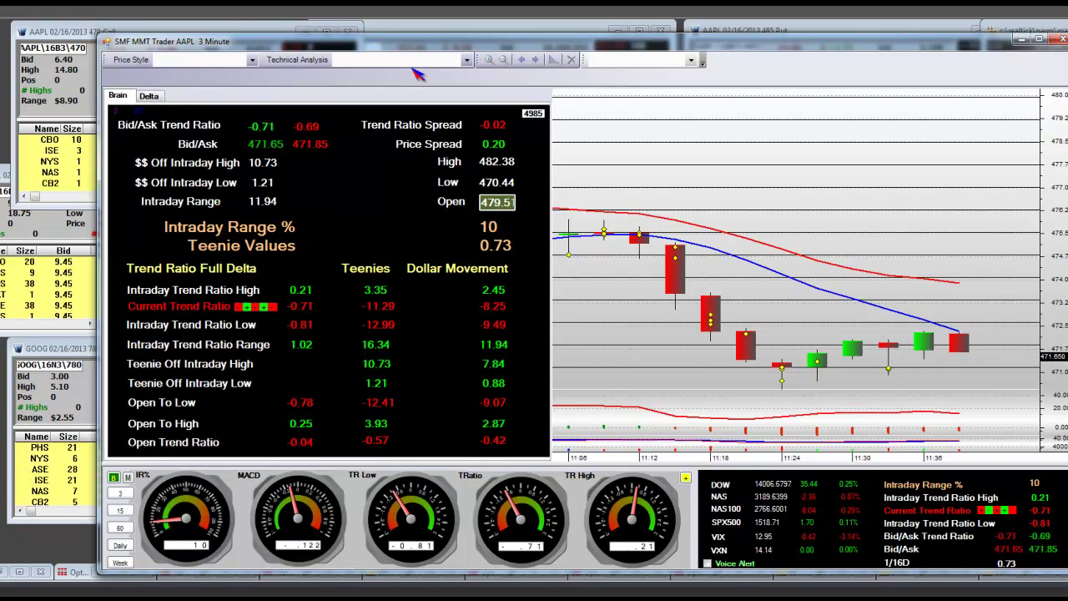
Shift the AAPL chart left, then lower it to uncover the AAPL 470 Call, 485 Put and GOOG 790 Put quotes
{"action": "left_click_drag", "start_coordinate": [855, 42], "coordinate": [713, 38]}
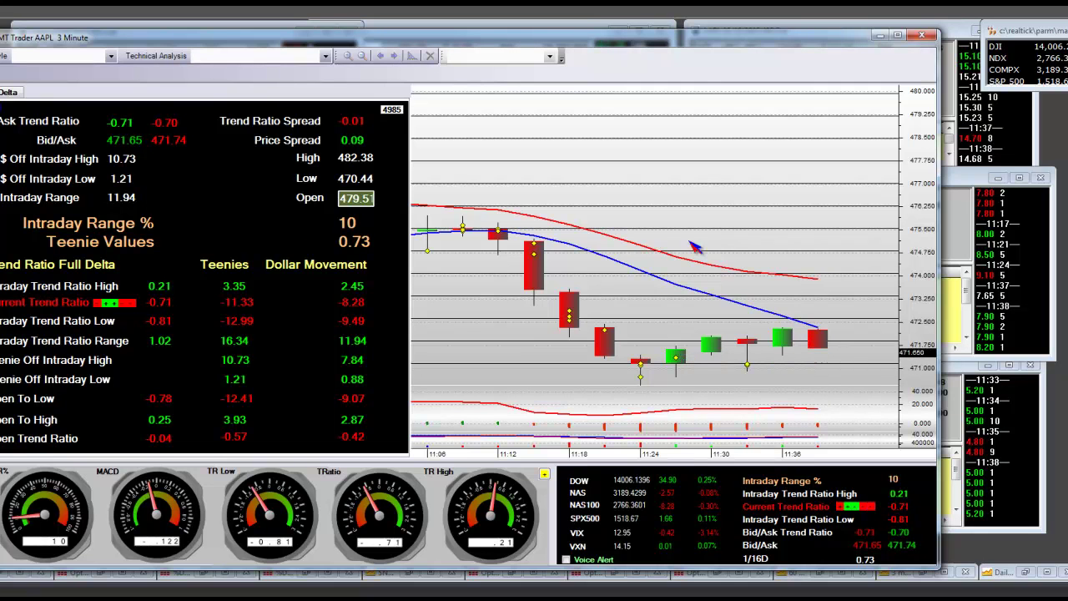
{"action": "left_click_drag", "start_coordinate": [630, 42], "coordinate": [601, 245]}
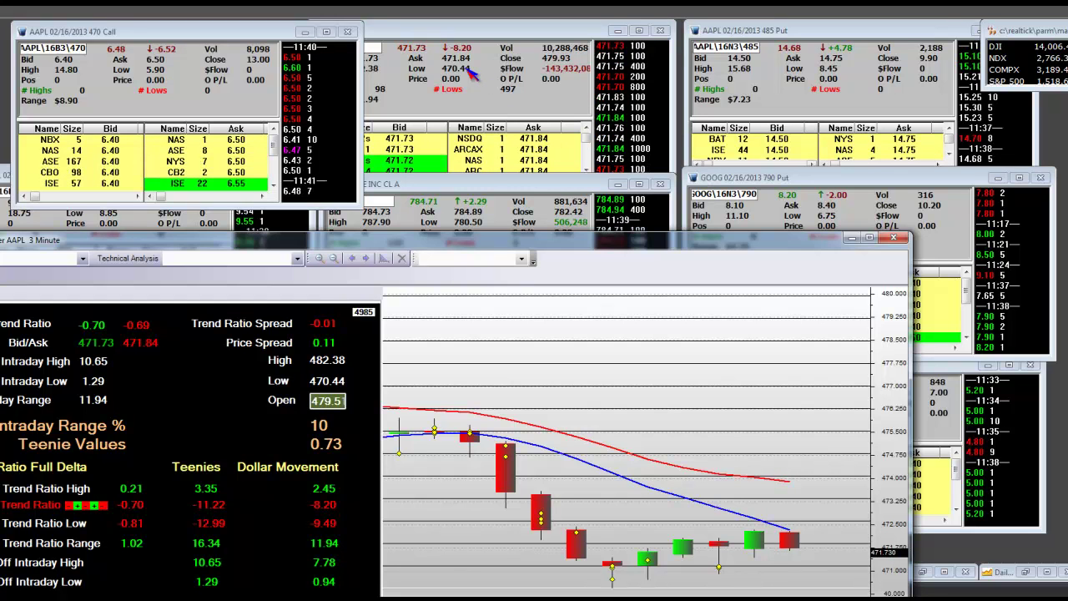
Raise the AAPL chart to show its gauges, then settle it just below the AAPL option quotes
{"action": "left_click_drag", "start_coordinate": [500, 240], "coordinate": [630, 93]}
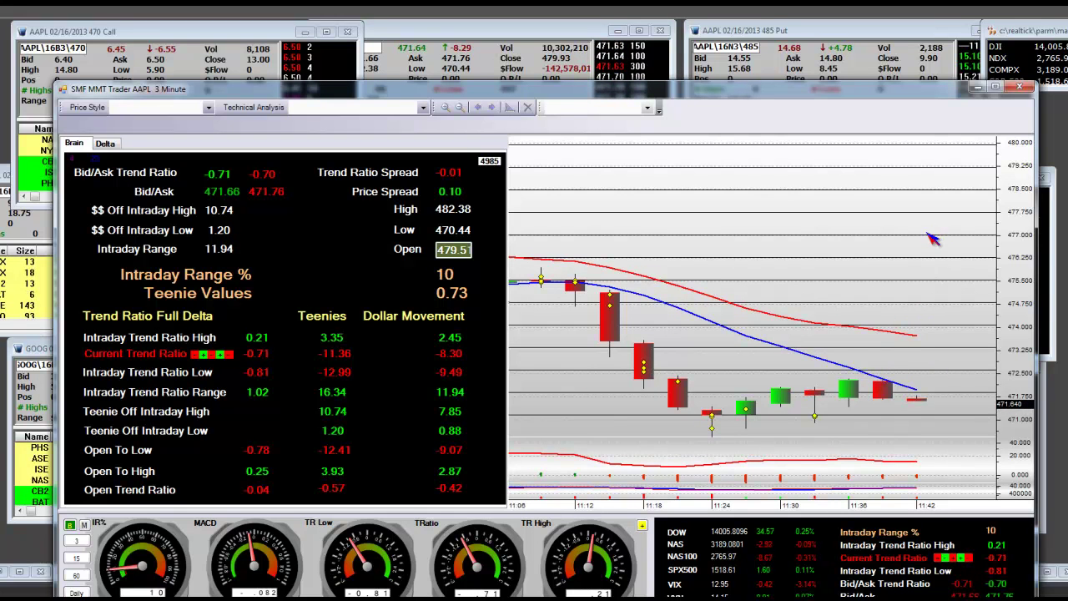
{"action": "left_click_drag", "start_coordinate": [590, 95], "coordinate": [570, 218]}
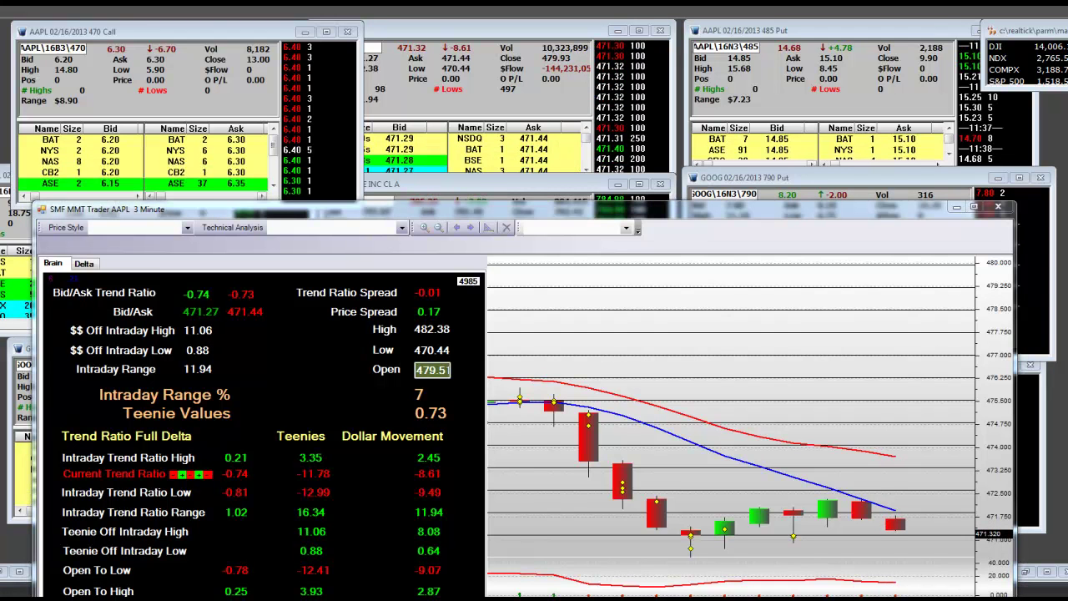
Switch to Chrome and open StockMarketFunding's Open an Account page
{"action": "key", "text": "alt+Tab"}
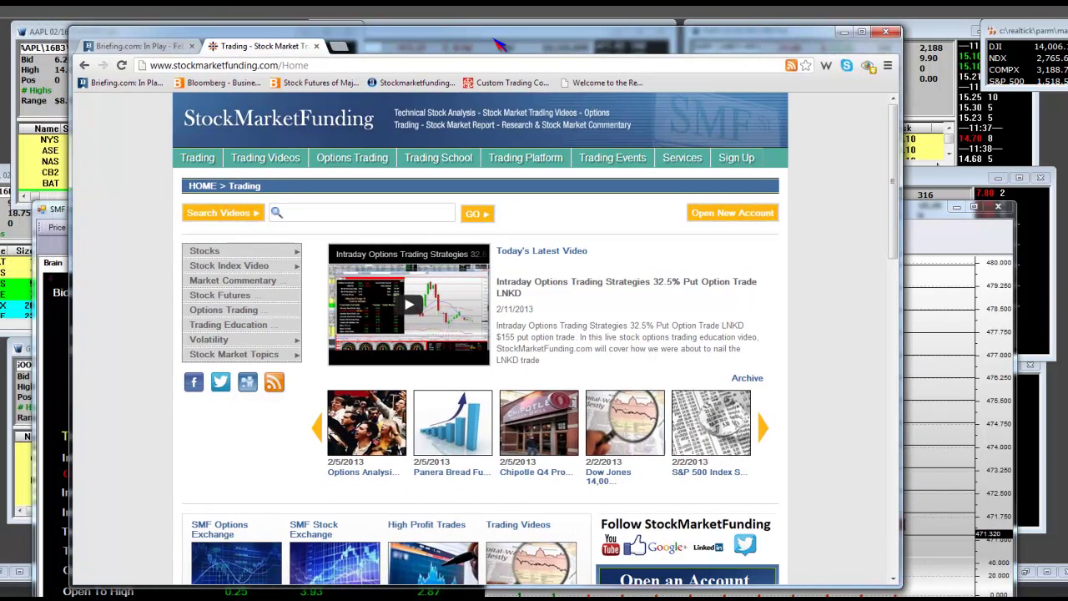
{"action": "mouse_move", "coordinate": [236, 162]}
{"action": "left_click", "coordinate": [237, 184]}
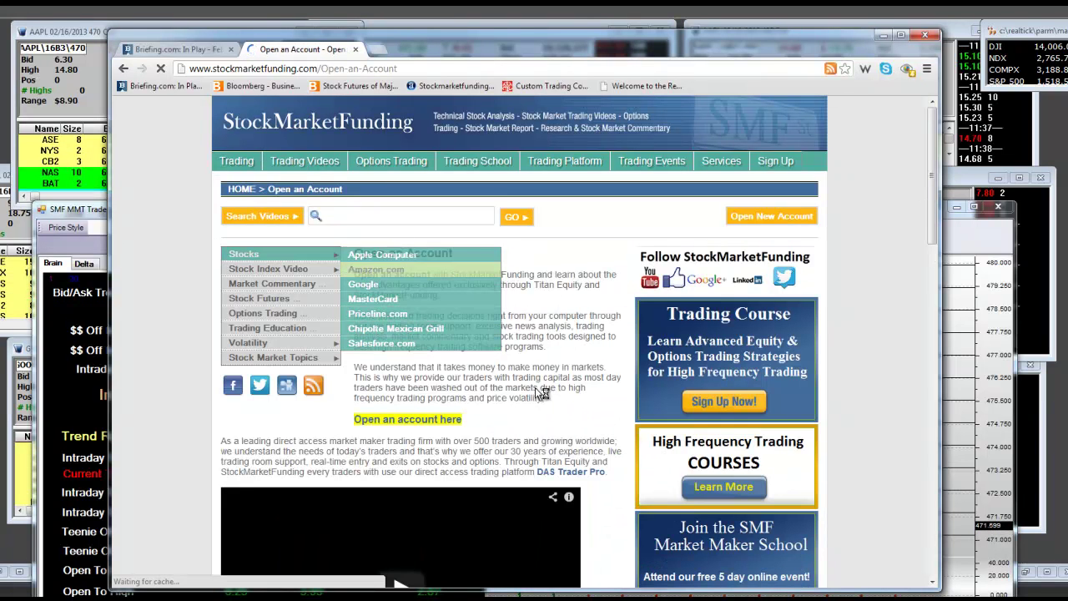
Read down the page ($2,500 minimum, 6:1 intraday buying power) and return to the 'Open an account here' link
{"action": "scroll", "coordinate": [542, 355], "scroll_direction": "down", "scroll_amount": 1}
{"action": "scroll", "coordinate": [530, 315], "scroll_direction": "down", "scroll_amount": 7}
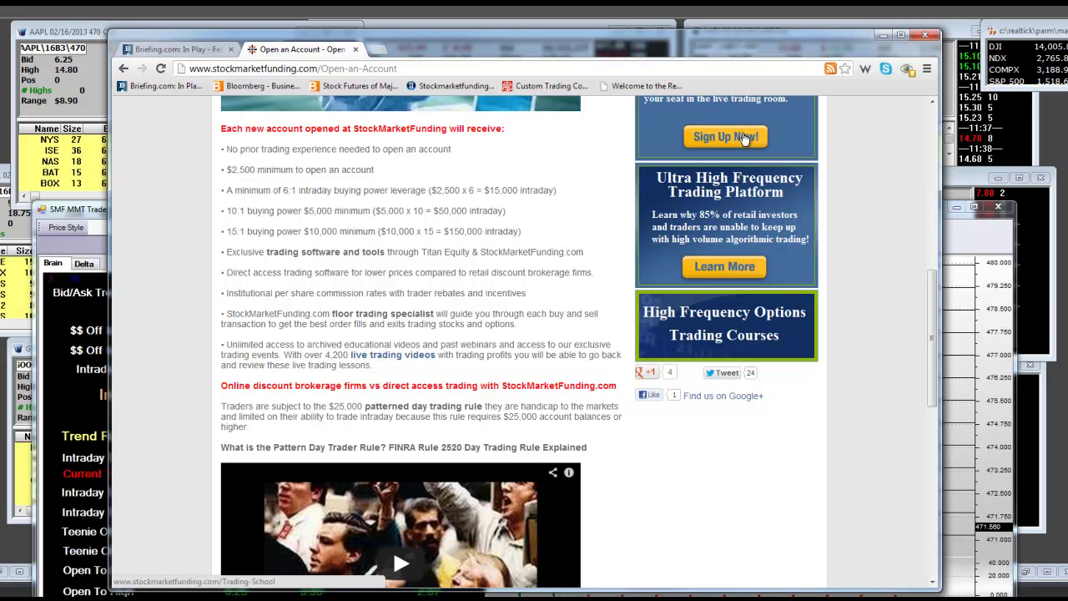
{"action": "scroll", "coordinate": [713, 462], "scroll_direction": "down", "scroll_amount": 5}
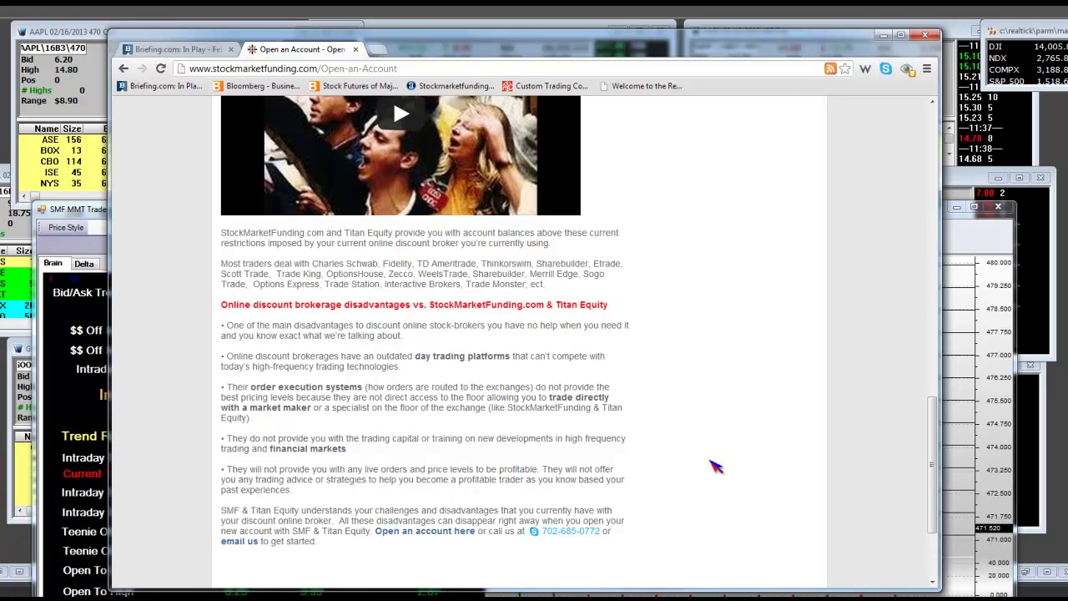
{"action": "scroll", "coordinate": [715, 466], "scroll_direction": "down", "scroll_amount": 2}
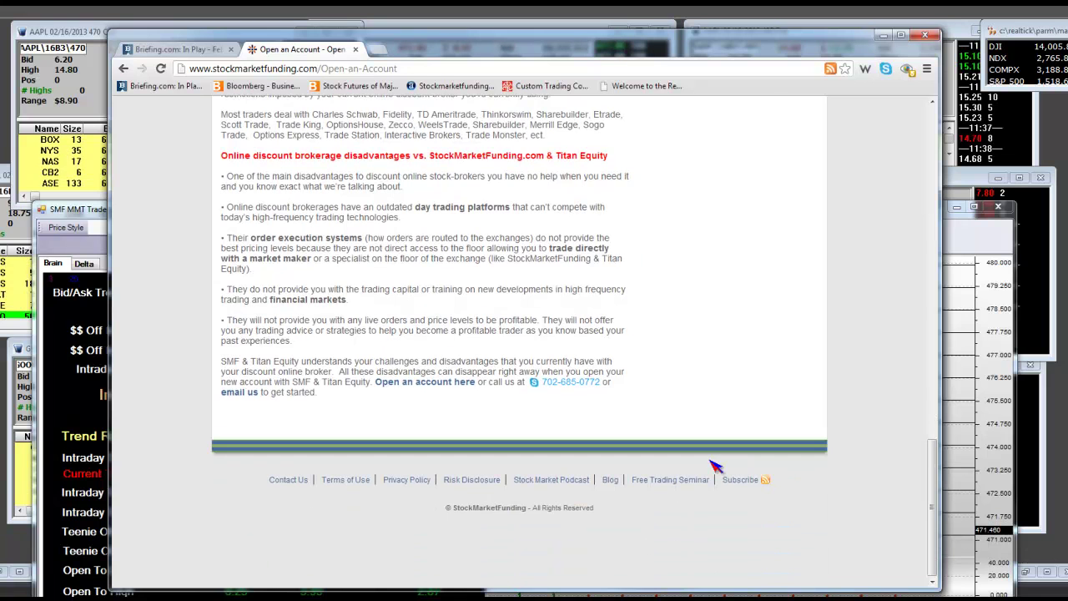
{"action": "scroll", "coordinate": [715, 465], "scroll_direction": "up", "scroll_amount": 3}
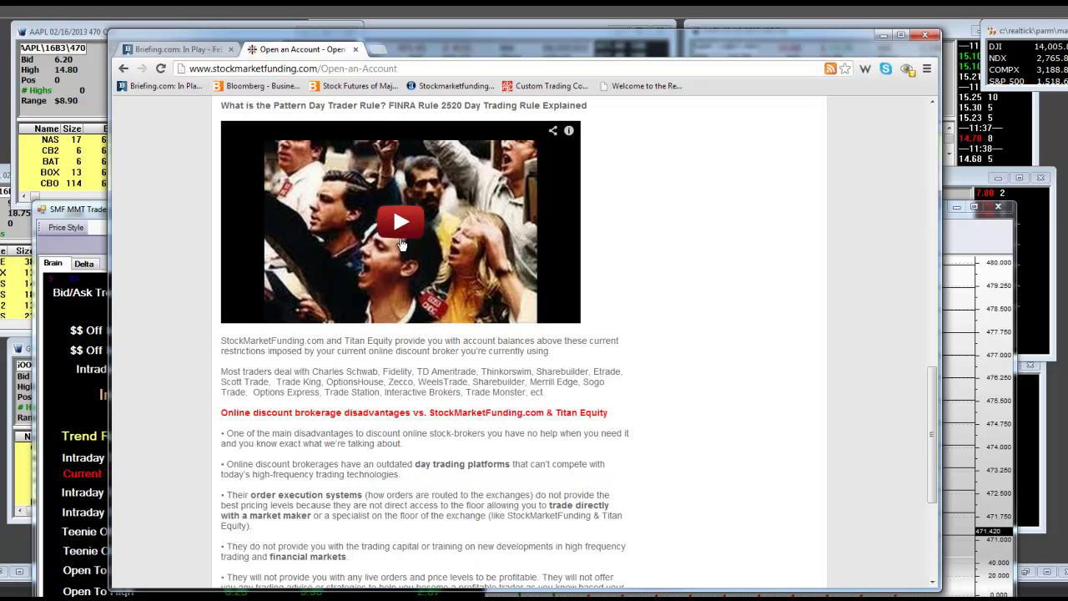
{"action": "scroll", "coordinate": [718, 407], "scroll_direction": "up", "scroll_amount": 4}
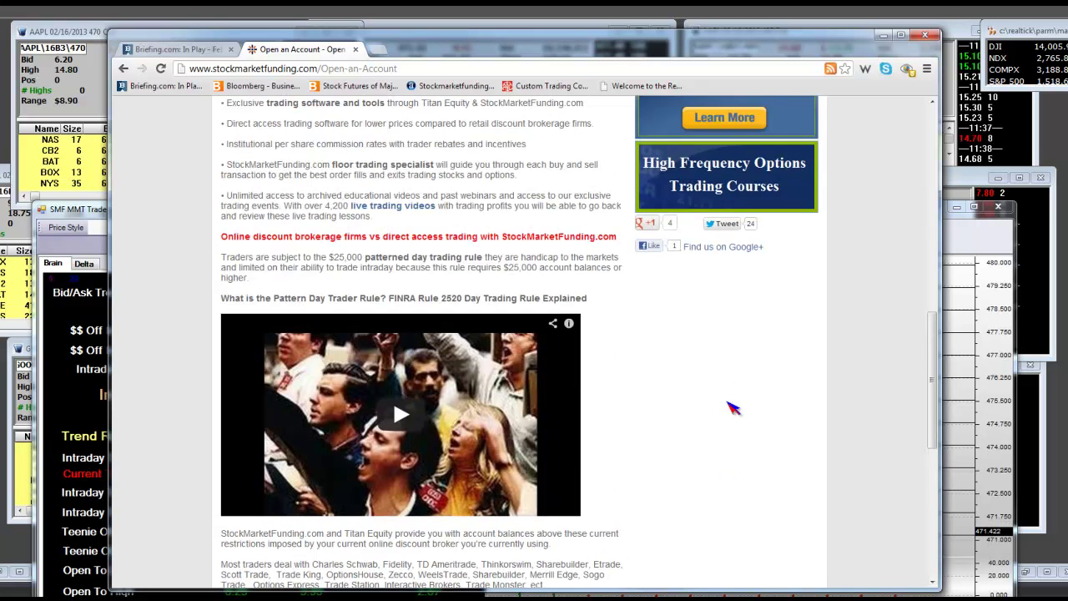
{"action": "scroll", "coordinate": [717, 406], "scroll_direction": "up", "scroll_amount": 1}
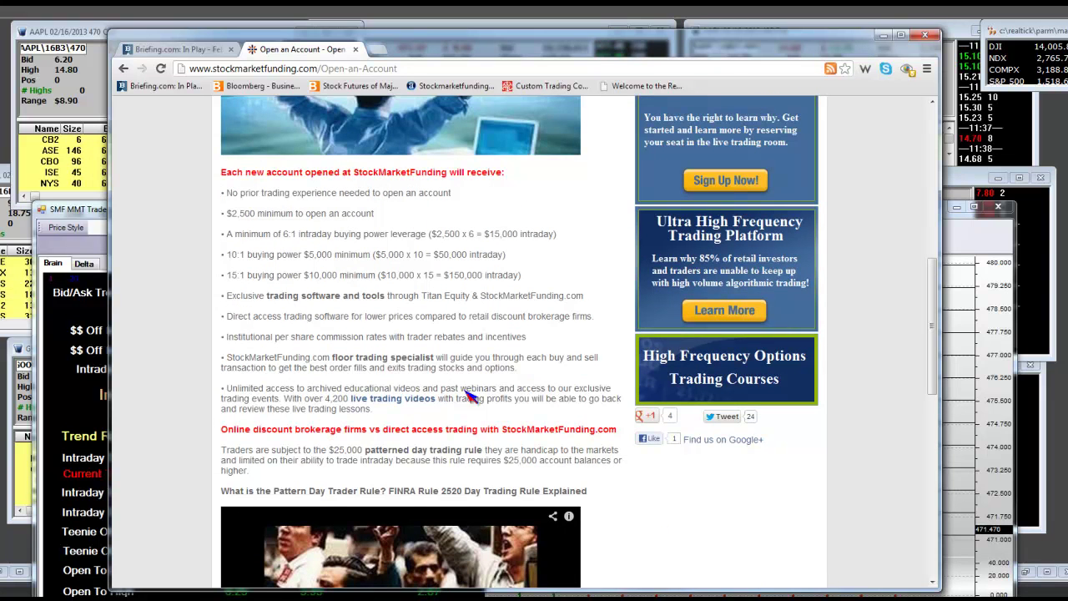
{"action": "scroll", "coordinate": [450, 388], "scroll_direction": "up", "scroll_amount": 6}
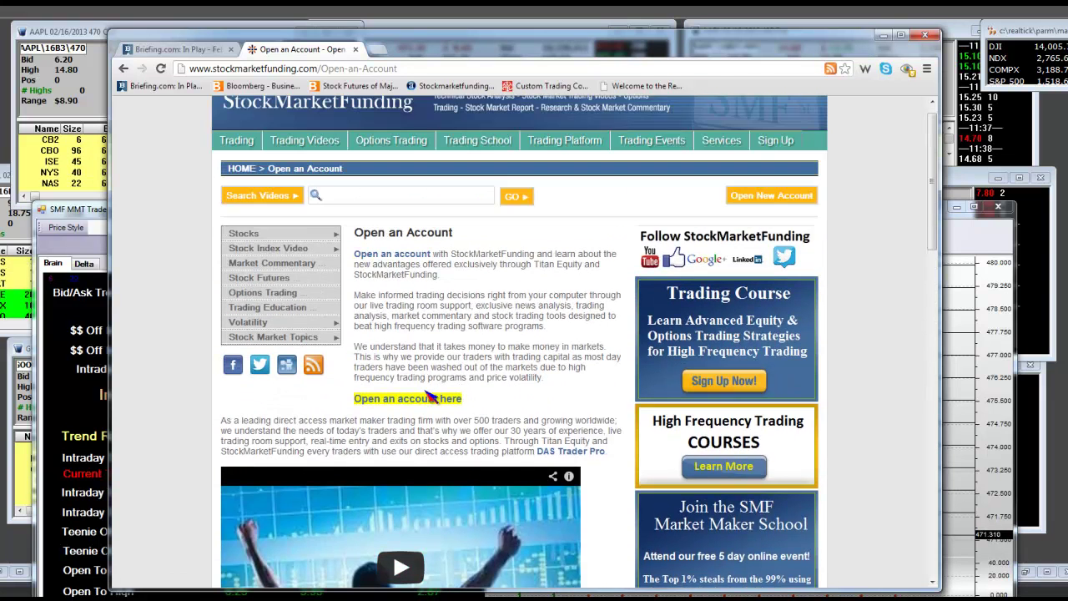
Open the SMF Titan Equity account form in RightSignature, read to page 2, and minimize the browser
{"action": "left_click", "coordinate": [419, 400]}
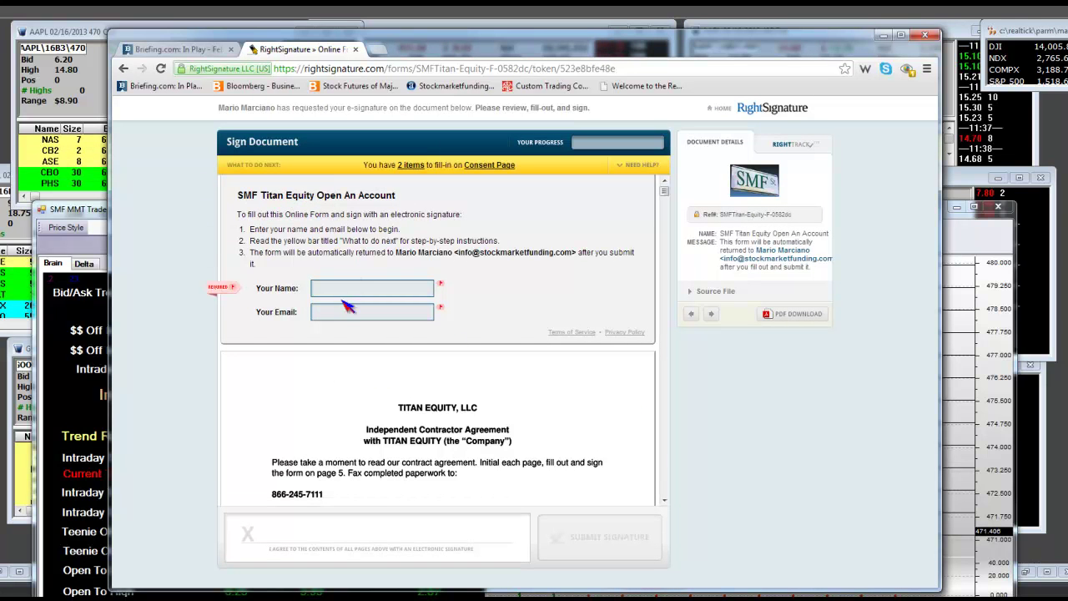
{"action": "scroll", "coordinate": [504, 397], "scroll_direction": "down", "scroll_amount": 5}
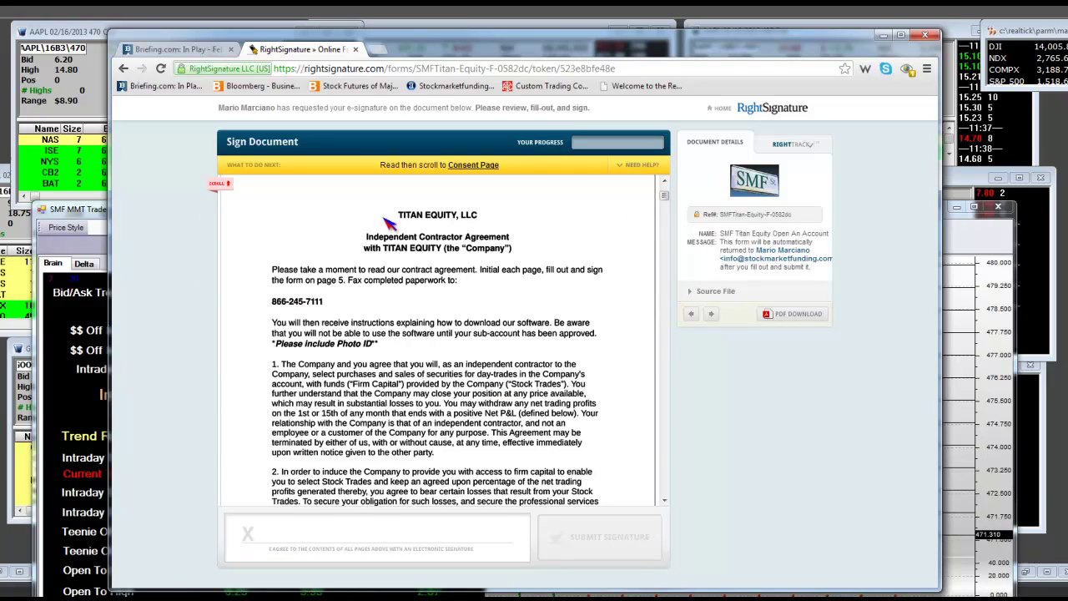
{"action": "scroll", "coordinate": [492, 325], "scroll_direction": "down", "scroll_amount": 3}
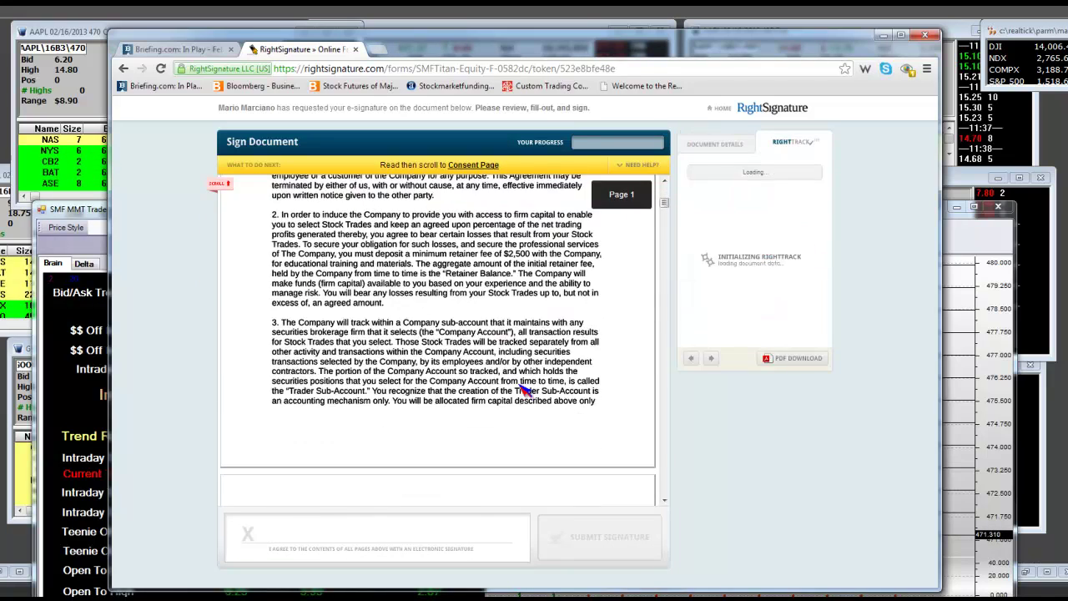
{"action": "scroll", "coordinate": [522, 387], "scroll_direction": "down", "scroll_amount": 3}
{"action": "scroll", "coordinate": [521, 385], "scroll_direction": "down", "scroll_amount": 5}
{"action": "scroll", "coordinate": [521, 384], "scroll_direction": "down", "scroll_amount": 3}
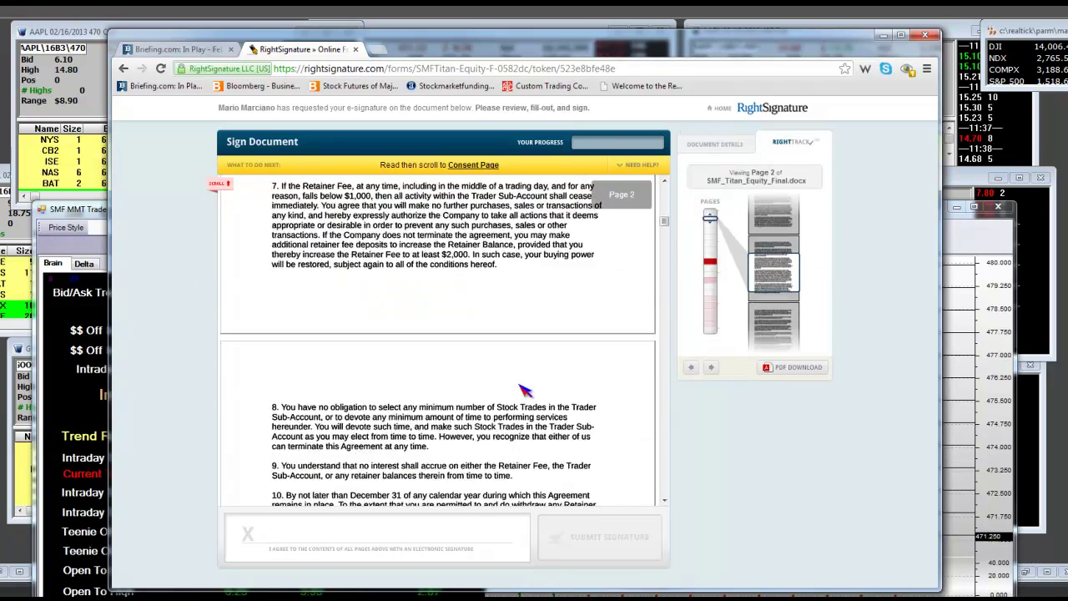
{"action": "left_click", "coordinate": [882, 35]}
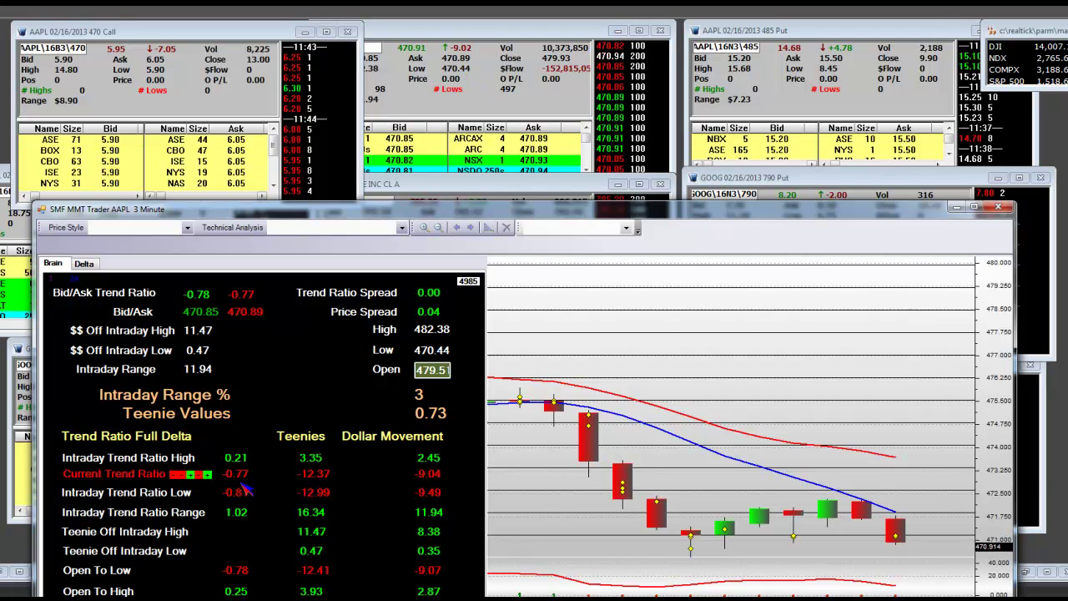
Drag the AAPL 3 Minute chart through several positions until its Brain panel and candles clear the quotes
{"action": "left_click_drag", "start_coordinate": [503, 215], "coordinate": [657, 100]}
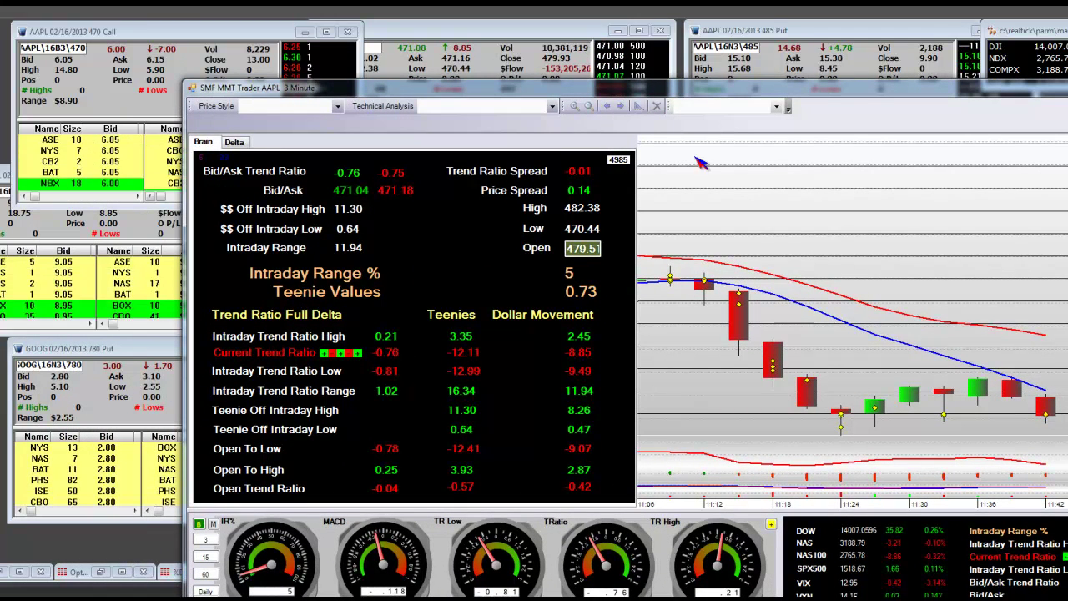
{"action": "left_click_drag", "start_coordinate": [680, 87], "coordinate": [534, 62]}
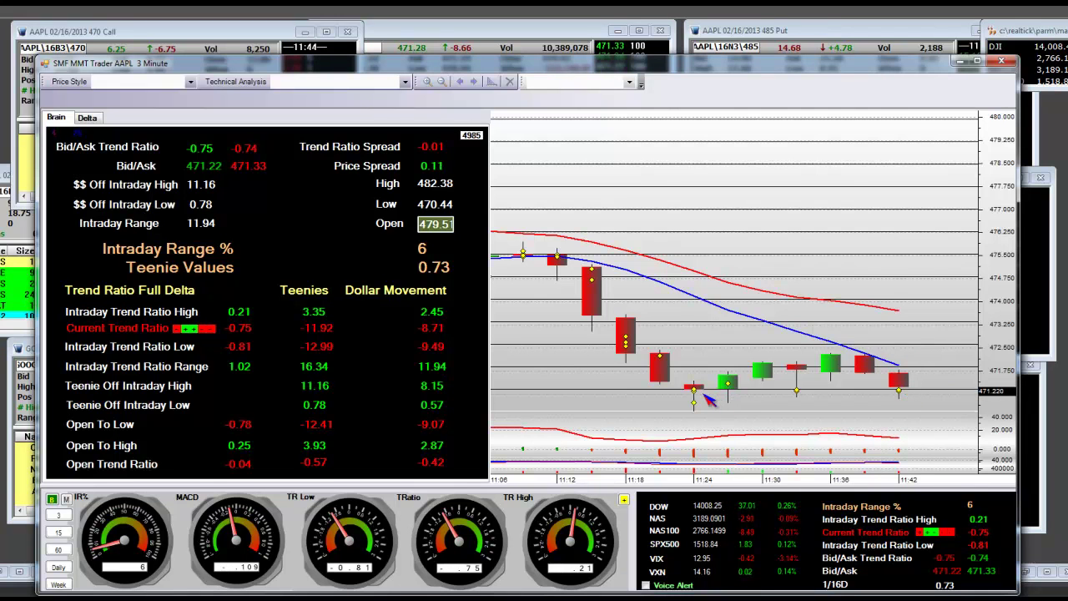
{"action": "left_click_drag", "start_coordinate": [606, 78], "coordinate": [582, 200]}
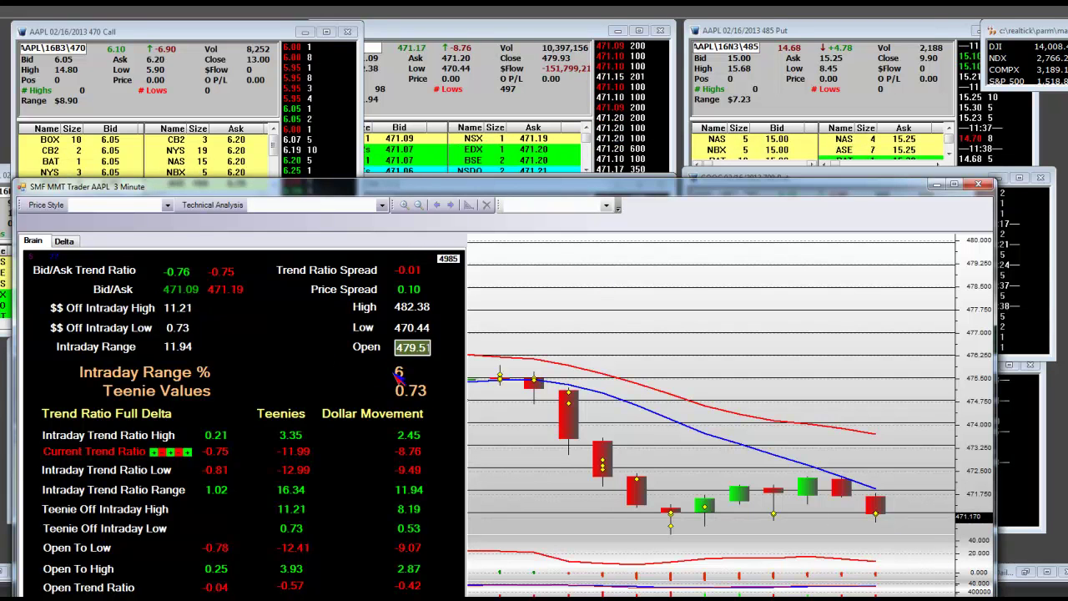
{"action": "left_click_drag", "start_coordinate": [480, 186], "coordinate": [512, 153]}
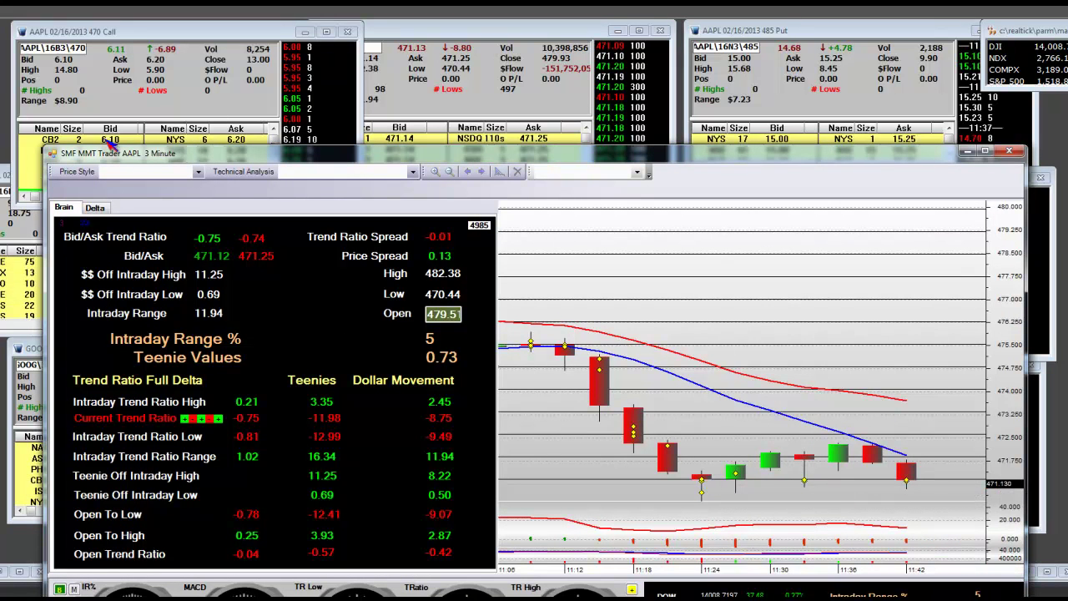
{"action": "left_click_drag", "start_coordinate": [236, 164], "coordinate": [211, 208]}
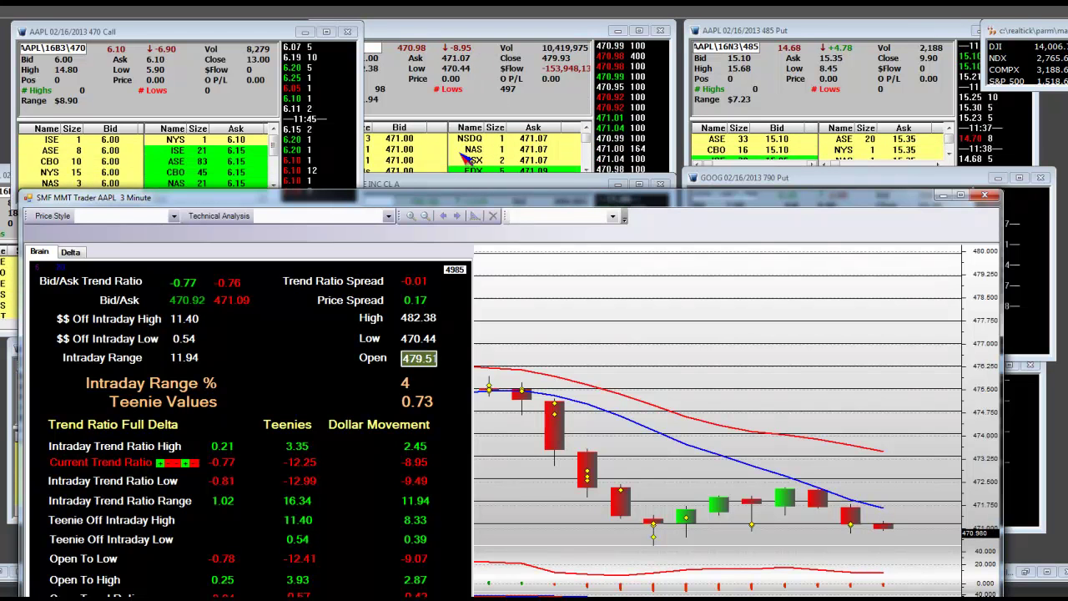
Bring the option quote windows, including the Apple 470.72 quote, in front of the AAPL chart
{"action": "left_click", "coordinate": [413, 148]}
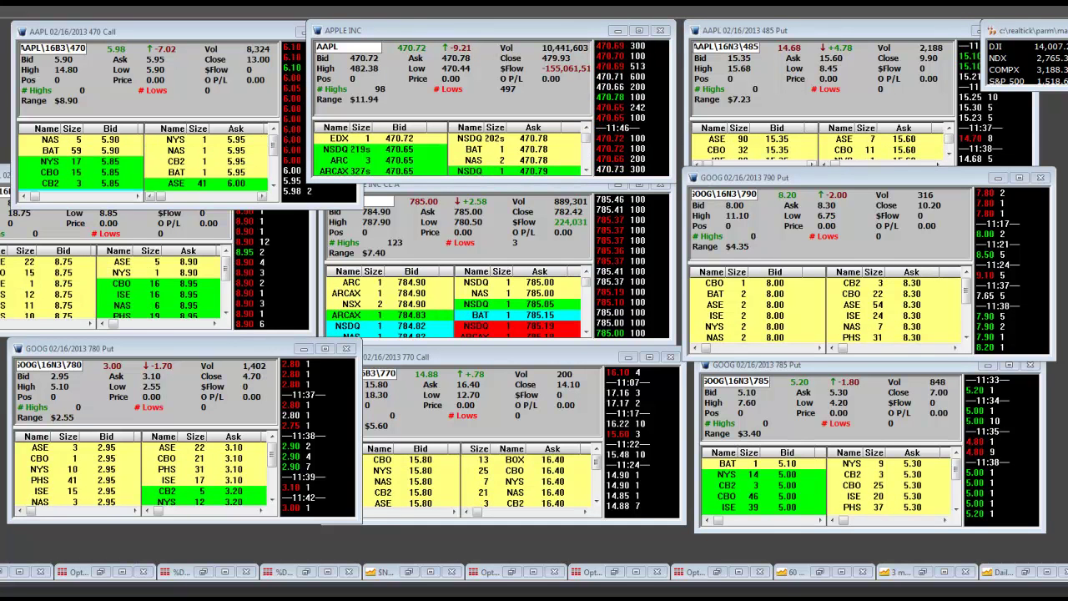
Switch back to the AAPL 3 Minute chart so it sits in front of the quote windows
{"action": "key", "text": "alt+Tab"}
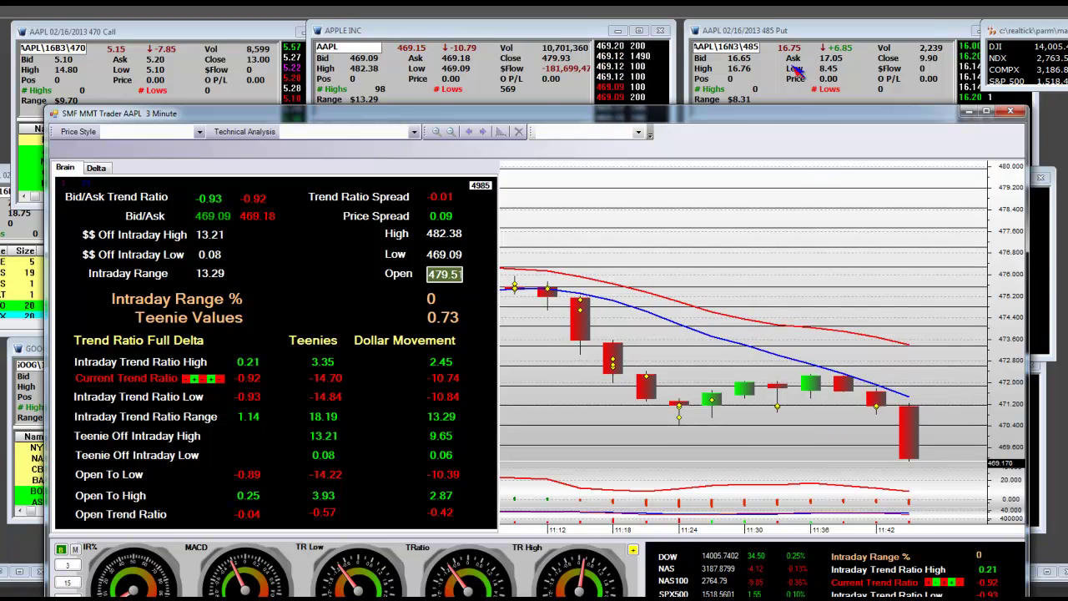
Reposition the AAPL 3 Minute window up and left so its full row of gauges shows
{"action": "left_click_drag", "start_coordinate": [791, 117], "coordinate": [748, 55]}
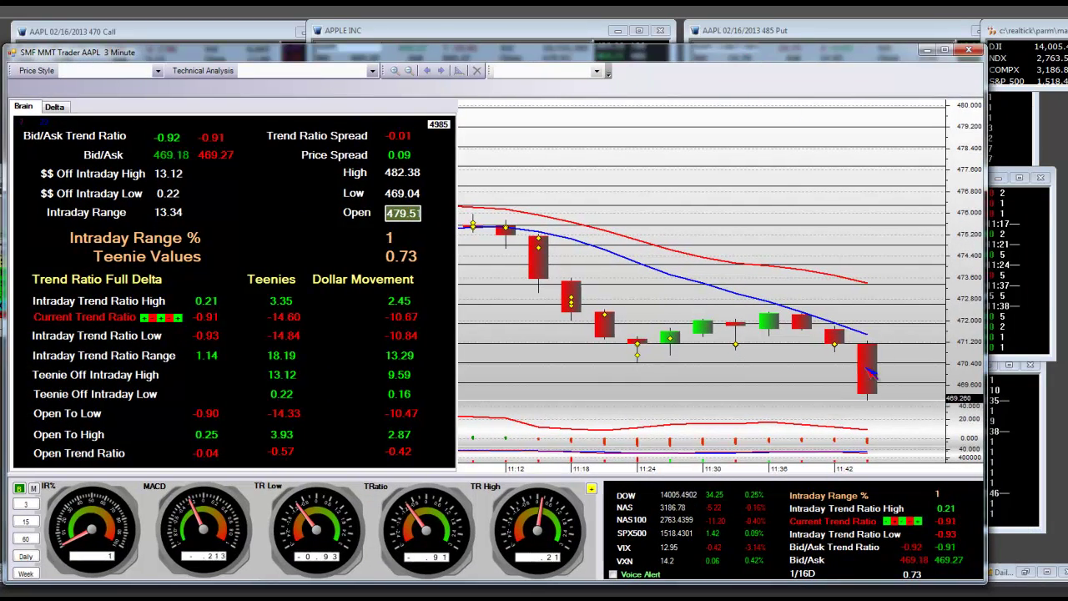